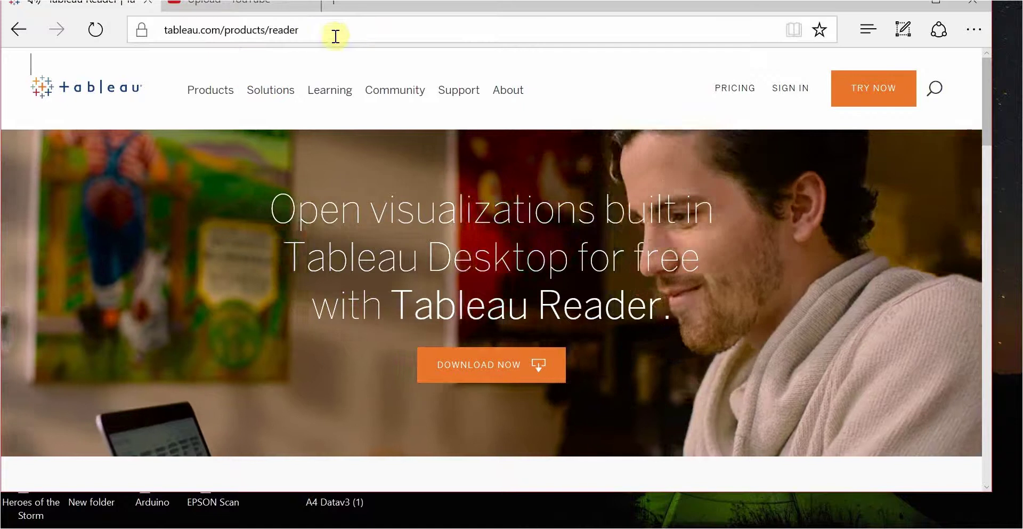
Look over the Tableau Reader product page, then start the Download Now for the 64-bit installer.
scroll(752, 218, "down", 1)
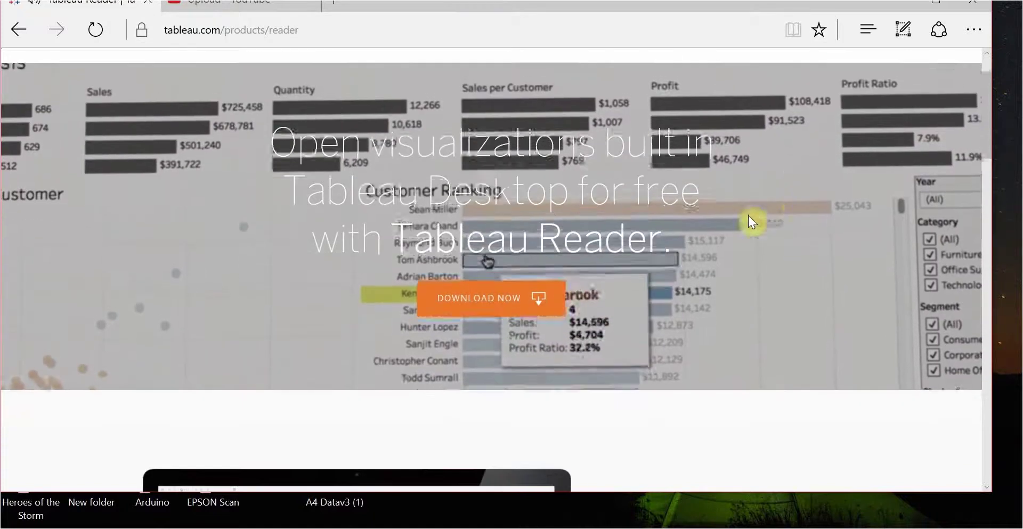
scroll(735, 219, "down", 1)
scroll(719, 223, "down", 5)
scroll(716, 226, "down", 5)
scroll(715, 229, "up", 2)
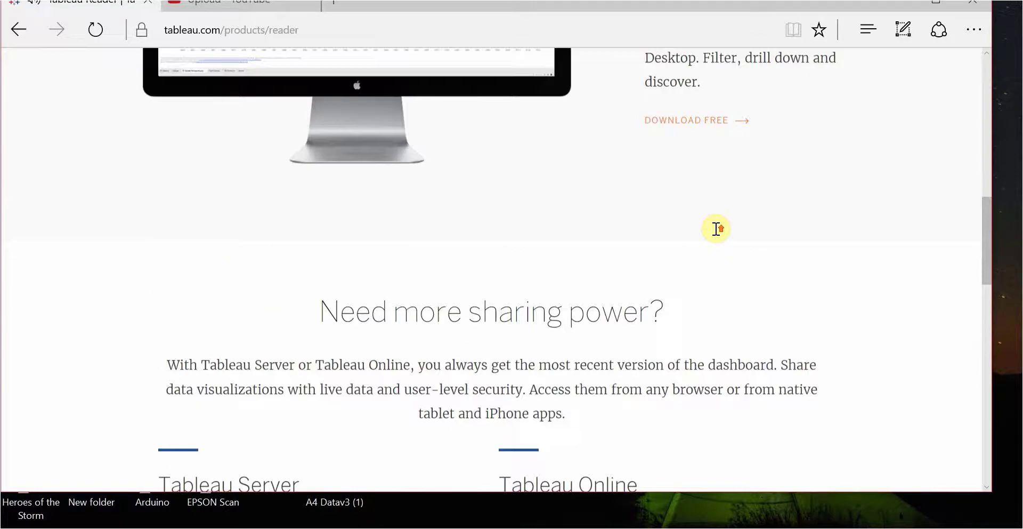
scroll(730, 250, "up", 5)
scroll(756, 362, "down", 3)
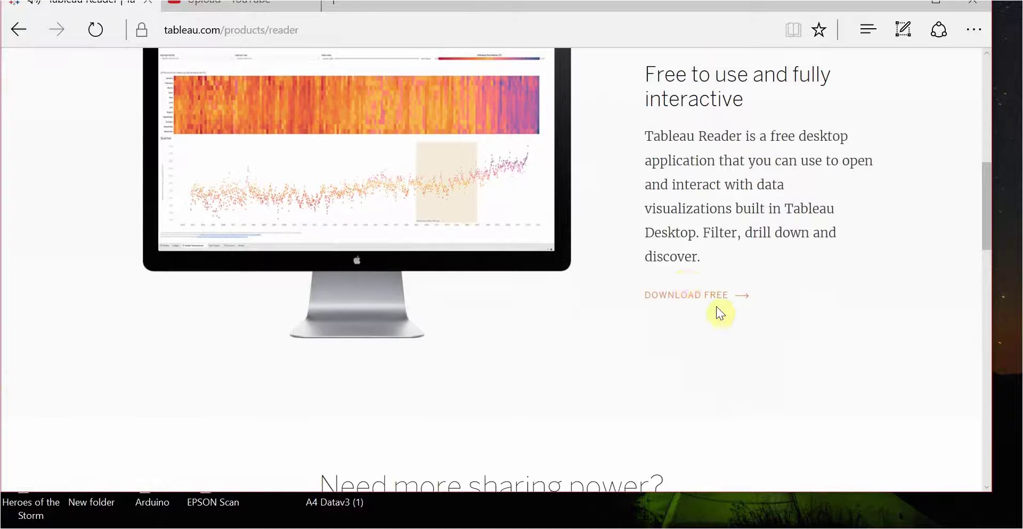
scroll(717, 308, "up", 5)
scroll(717, 308, "up", 3)
left_click(475, 365)
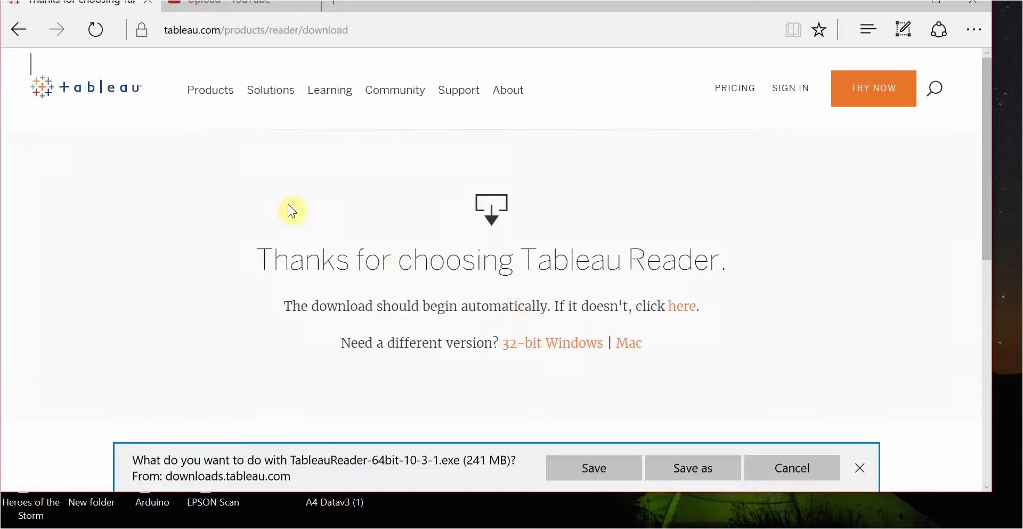
Save TableauReader-64bit-10-3-1.exe to the Desktop and run it when the download finishes.
scroll(287, 203, "down", 1)
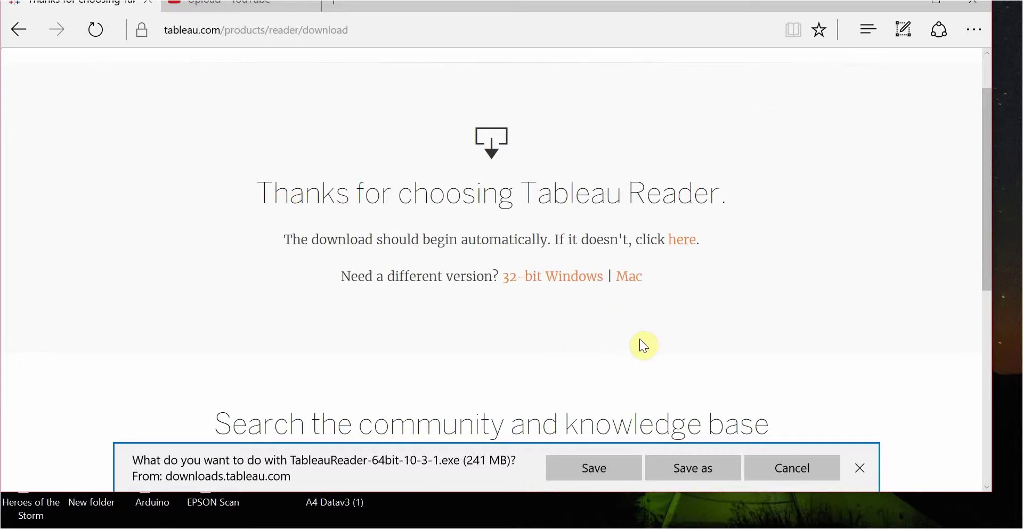
left_click(692, 469)
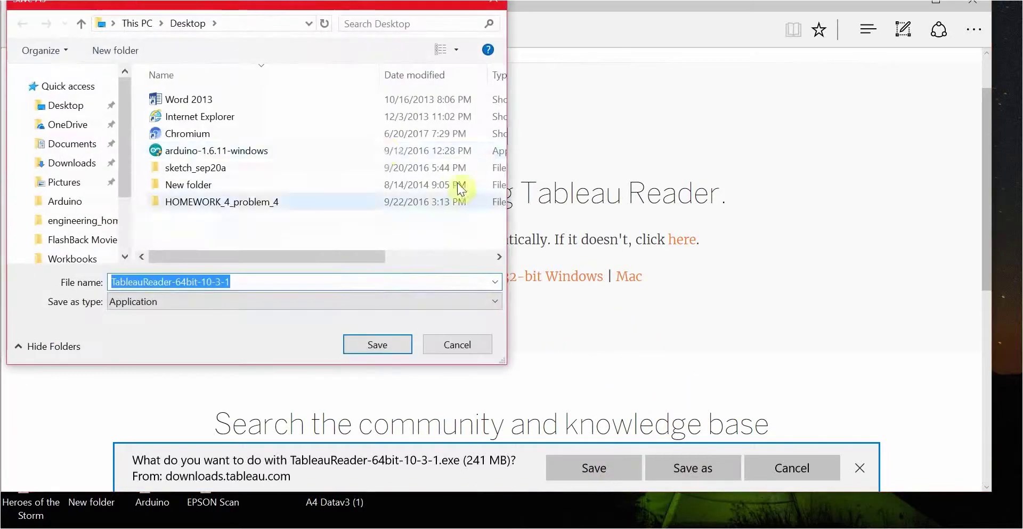
left_click(384, 347)
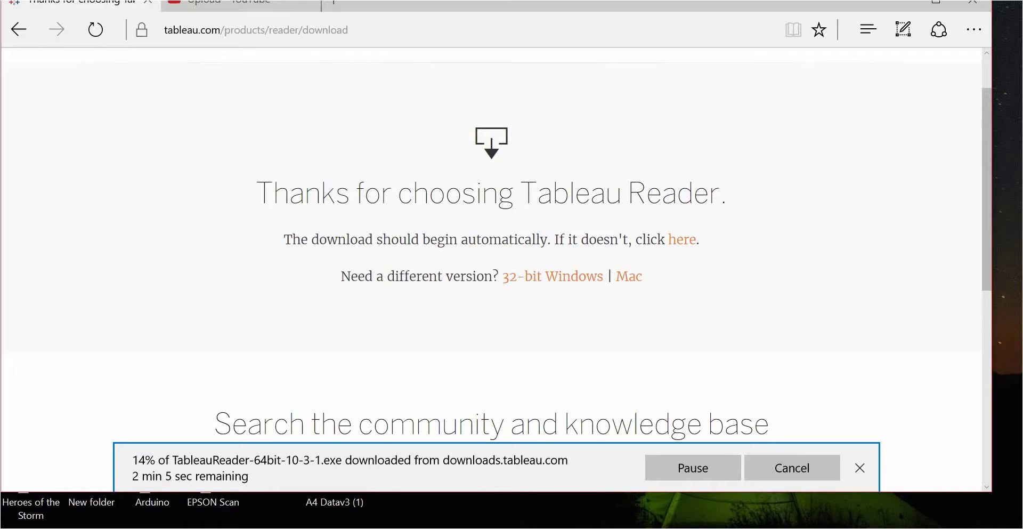
left_click(417, 154)
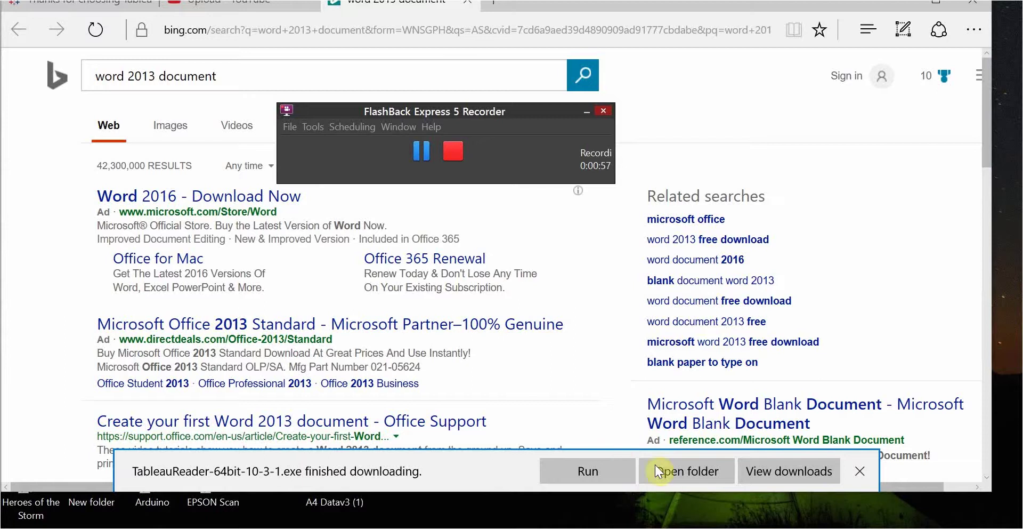
Run the installer, move Edge out of the way, accept the license terms and install Tableau Reader 10.3.
left_click(600, 464)
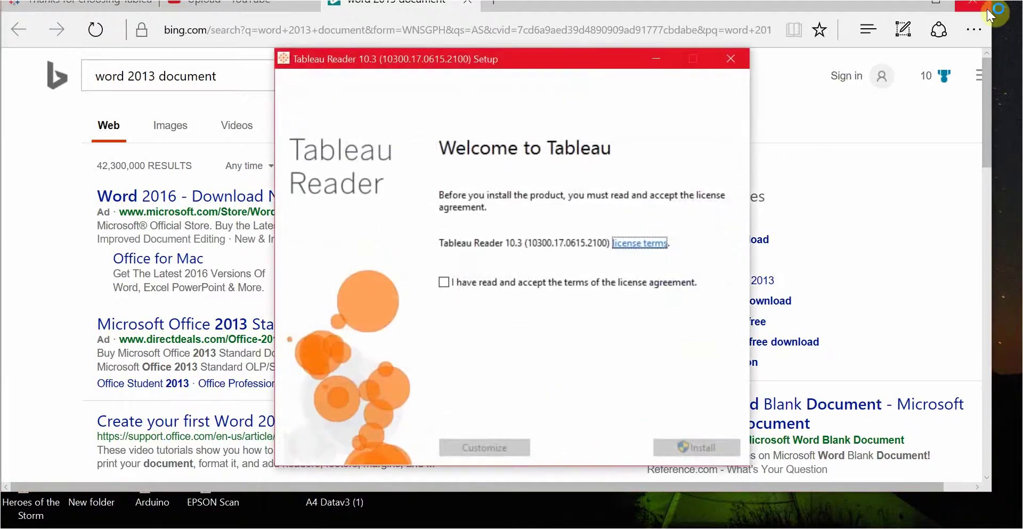
left_click(973, 4)
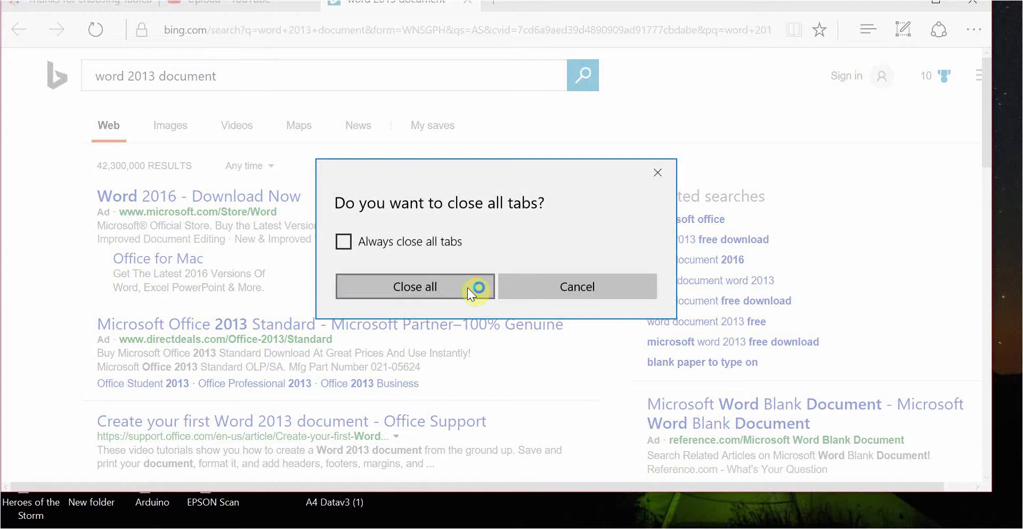
left_click(566, 287)
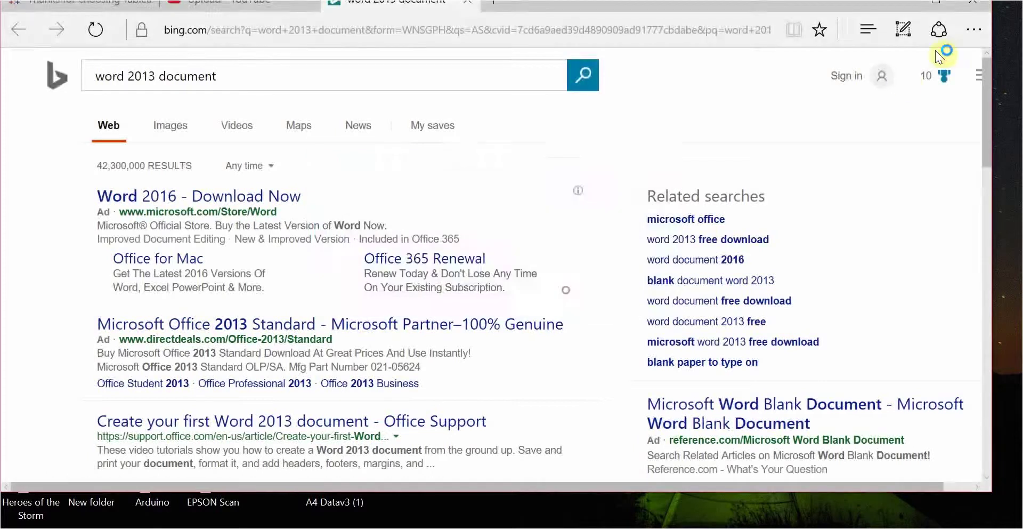
left_click(906, 4)
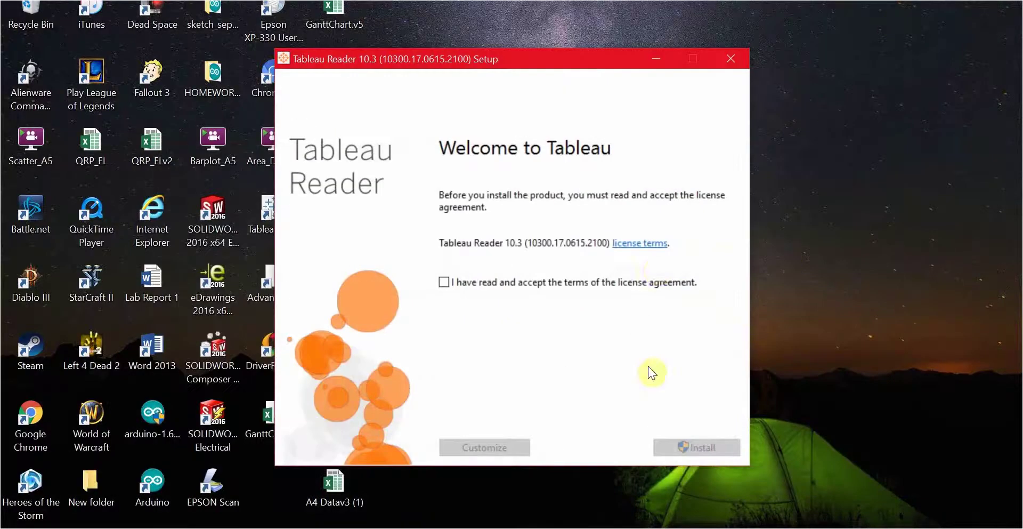
left_click(460, 280)
left_click(693, 447)
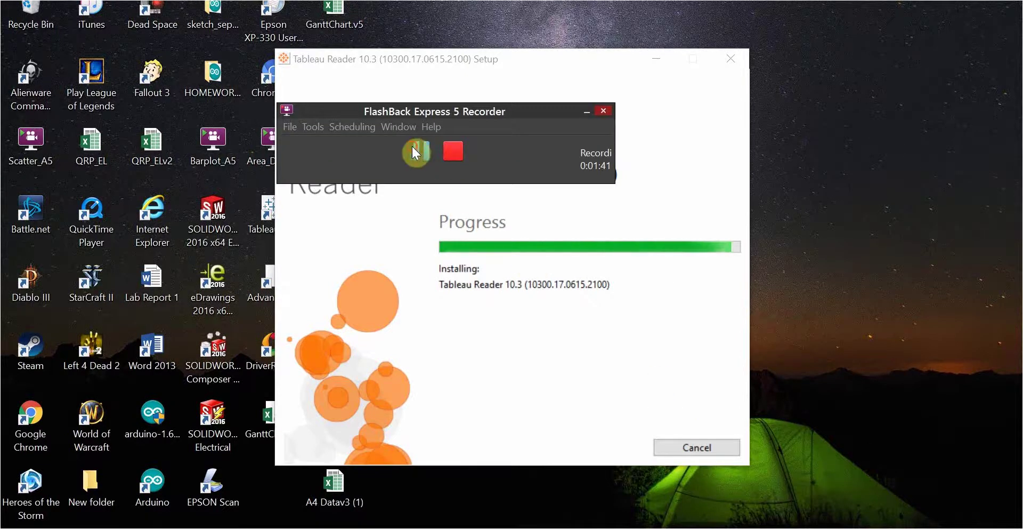
Fill in the Activate Tableau Reader name, email and postal code fields, with last name Lovell.
left_click(415, 150)
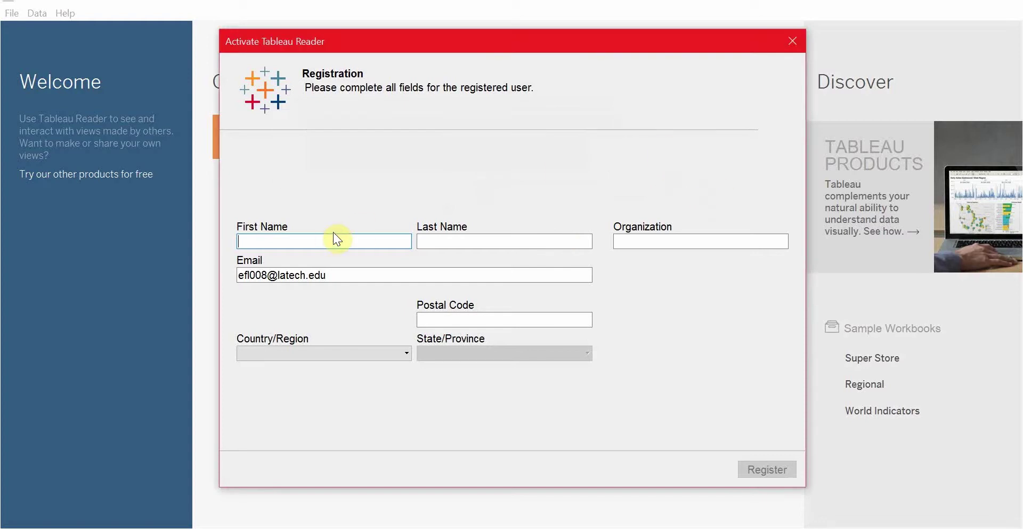
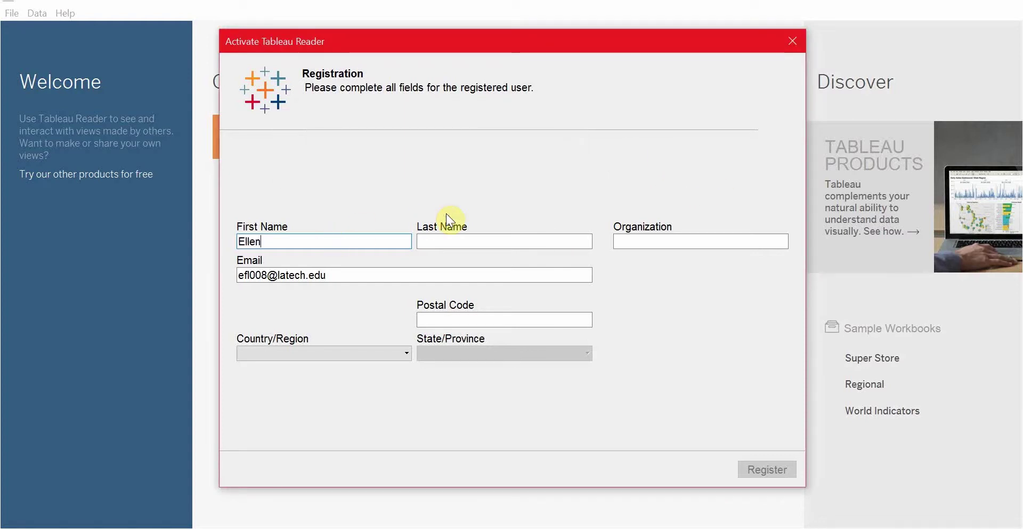
key("Tab")
key("Tab")
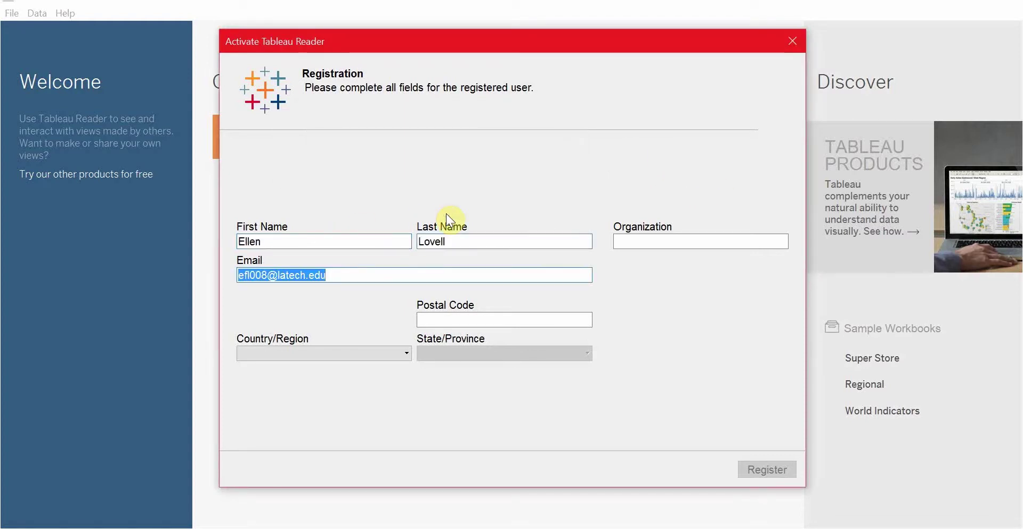
left_click(452, 318)
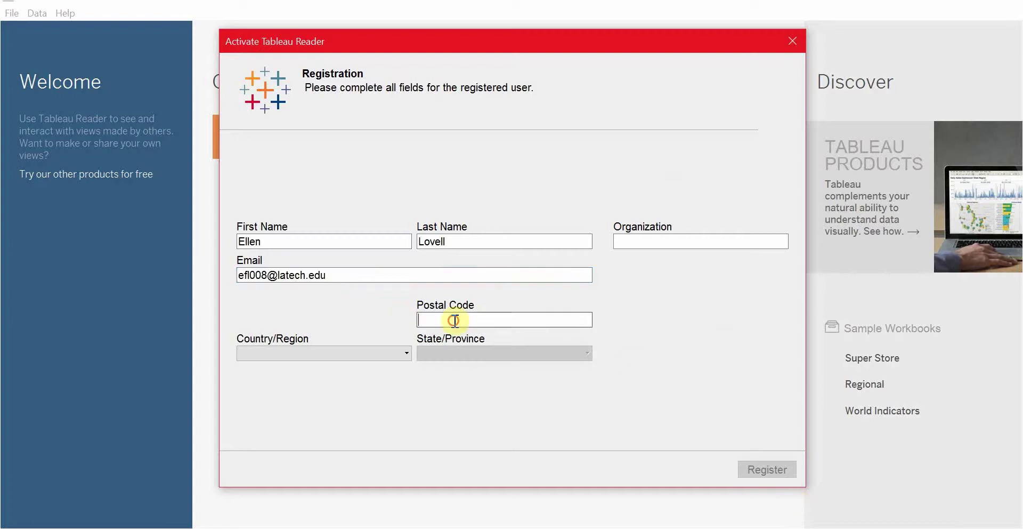
type("71270")
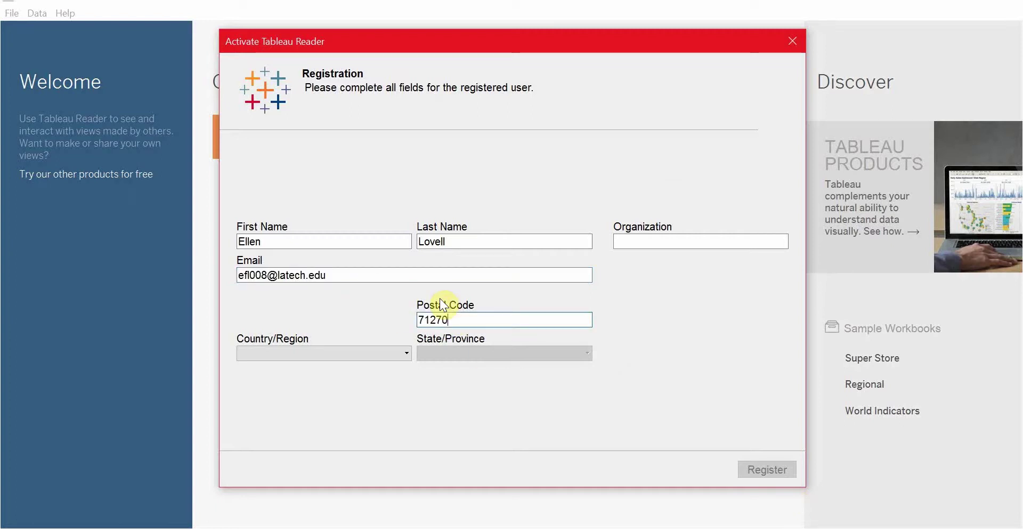
left_click(717, 241)
type("LaTech")
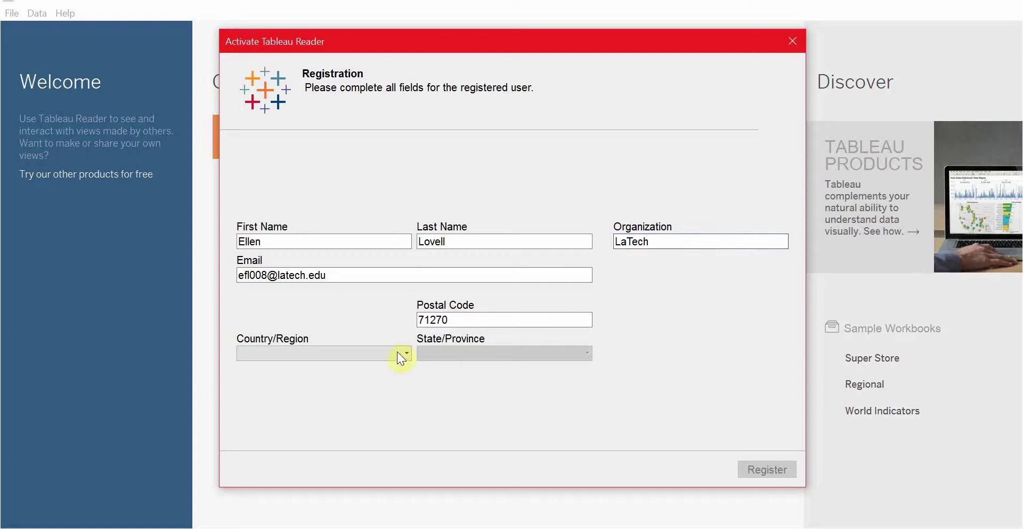
Choose country United States and state Louisiana, then register and continue to the start page.
left_click(397, 351)
left_click(383, 355)
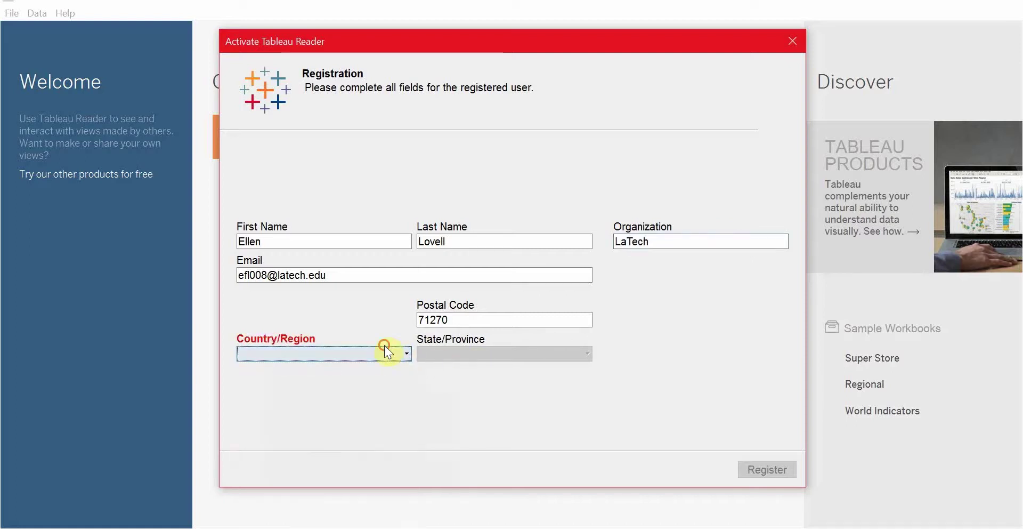
left_click(389, 355)
left_click(396, 368)
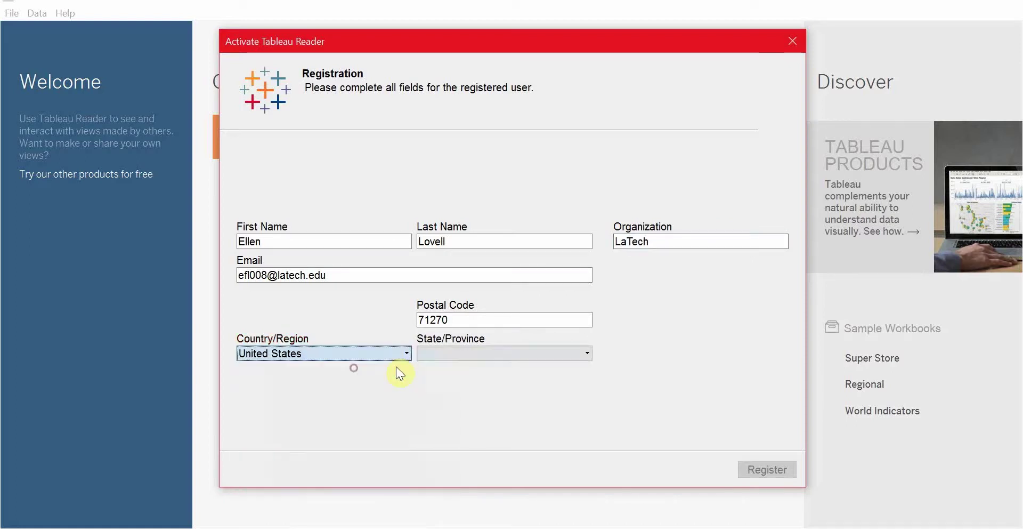
left_click(461, 352)
scroll(469, 442, "down", 8)
scroll(468, 440, "down", 8)
scroll(468, 440, "up", 4)
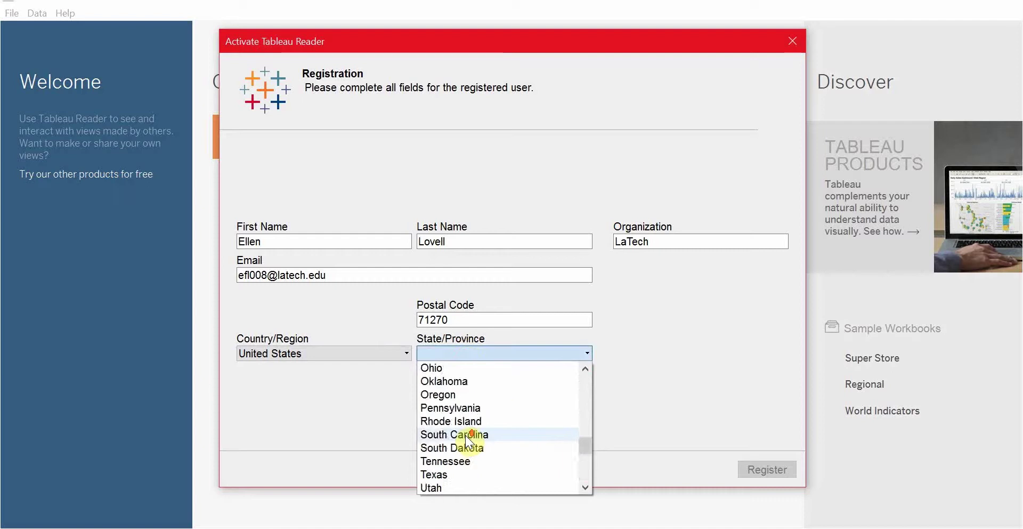
scroll(468, 440, "up", 2)
scroll(468, 440, "up", 3)
scroll(465, 435, "up", 3)
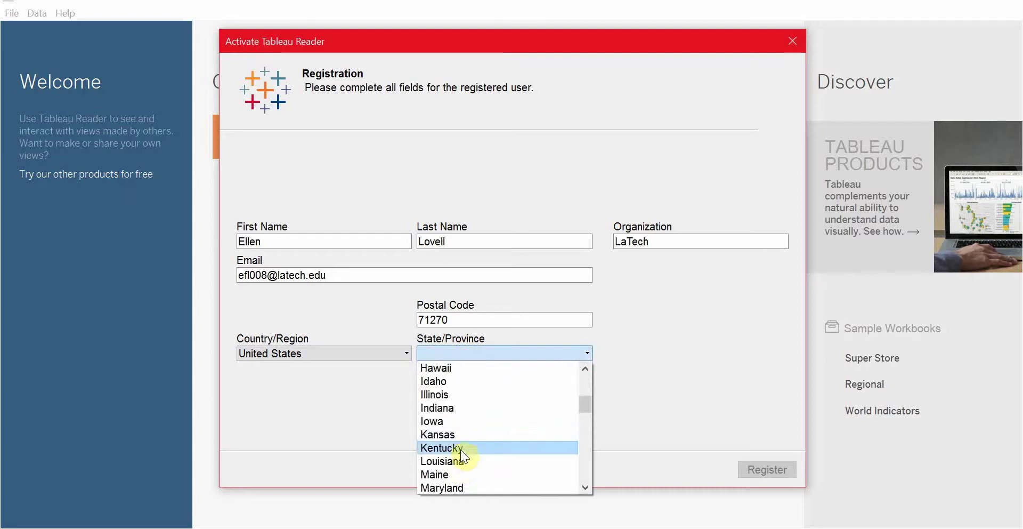
left_click(459, 459)
left_click(761, 469)
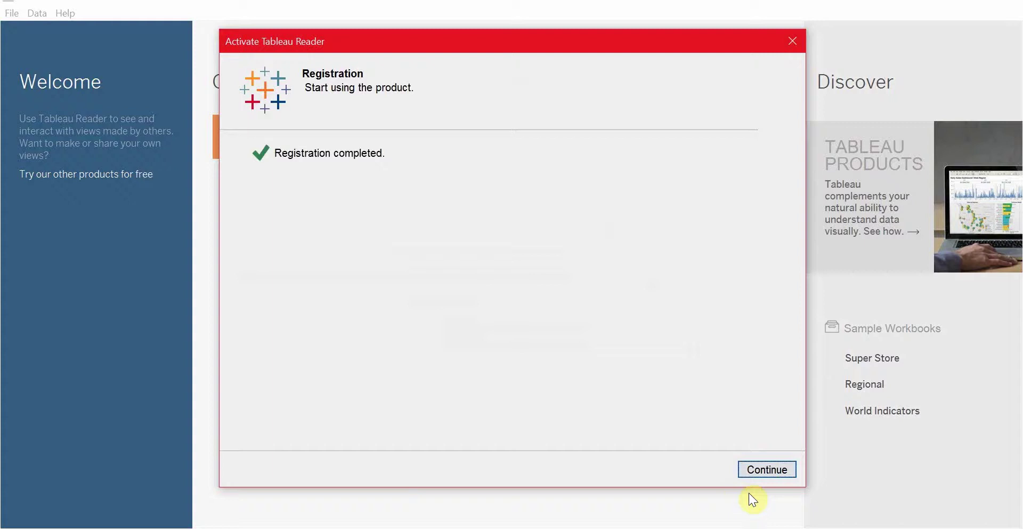
left_click(768, 468)
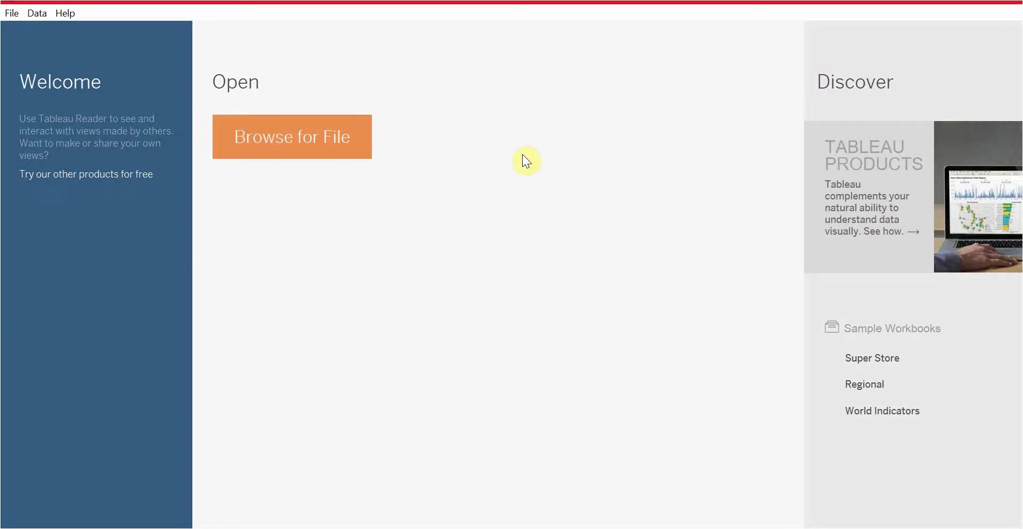
Cancel the Browse for File dialog and open the Super Store sample workbook instead.
left_click(323, 147)
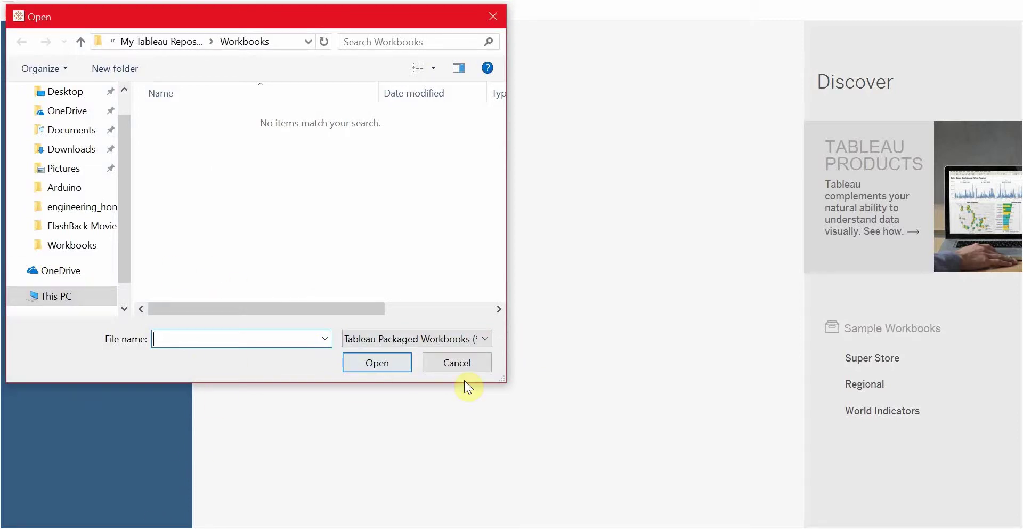
left_click(457, 359)
left_click(868, 358)
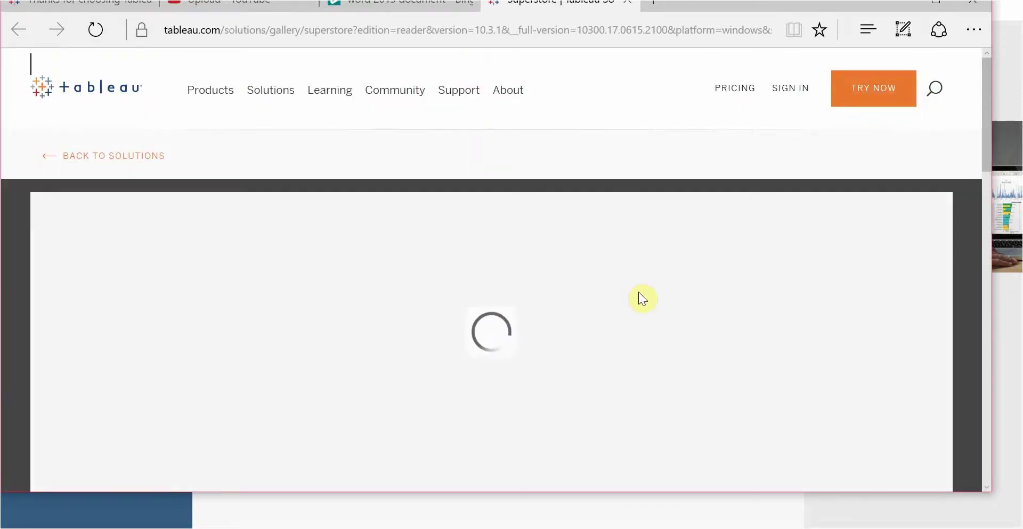
Scroll the Superstore Executive Overview page and enlarge the browser window by dragging its corner.
scroll(634, 294, "down", 2)
scroll(799, 301, "up", 1)
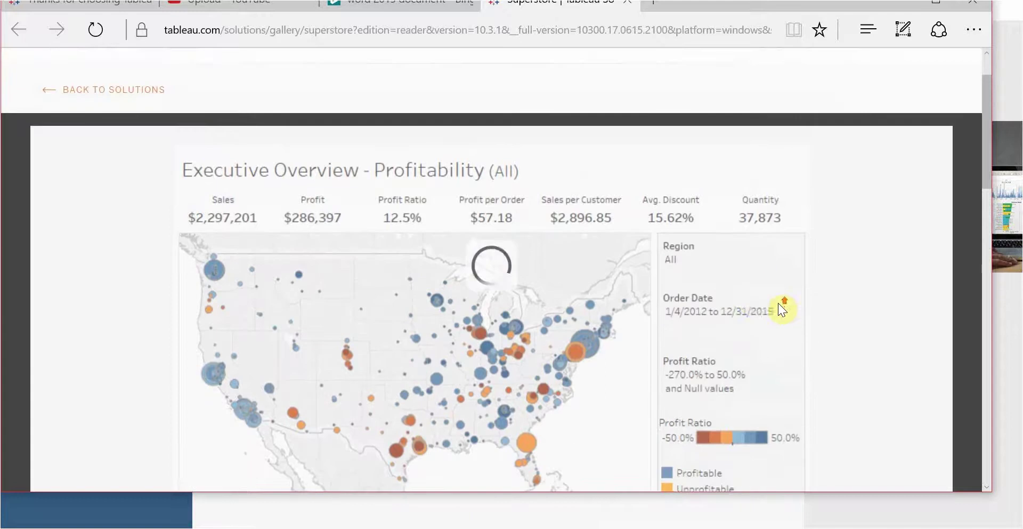
scroll(747, 295, "down", 2)
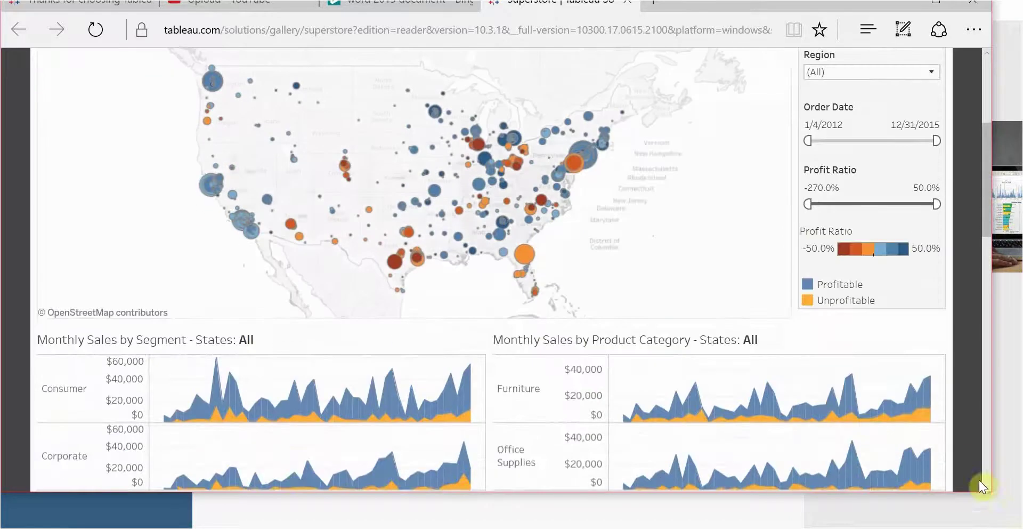
left_click_drag(992, 491, 1013, 525)
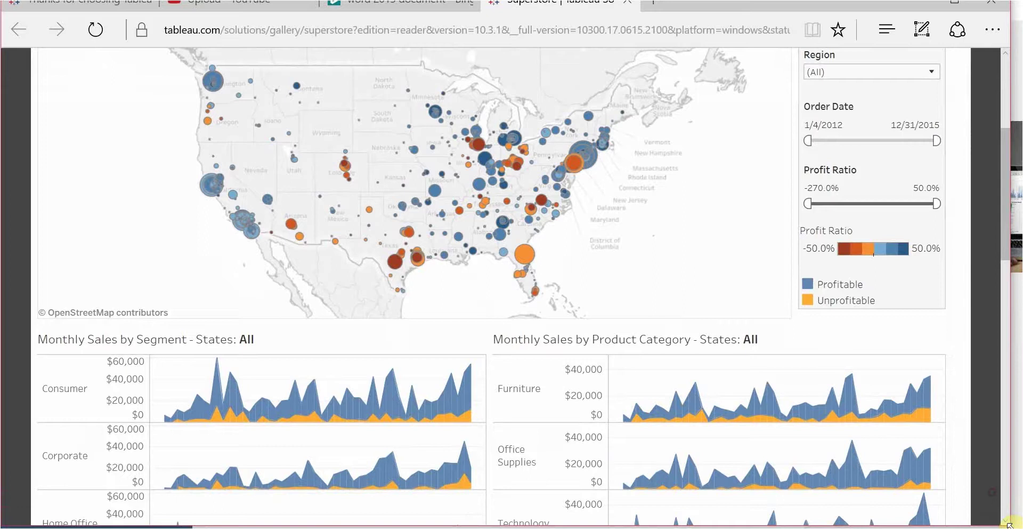
scroll(651, 366, "up", 3)
scroll(650, 366, "up", 2)
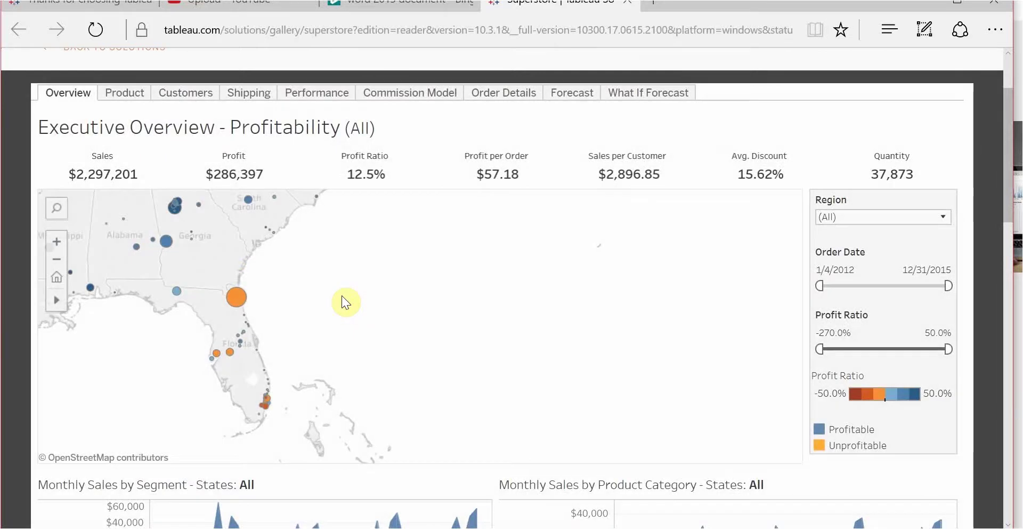
scroll(326, 296, "down", 3)
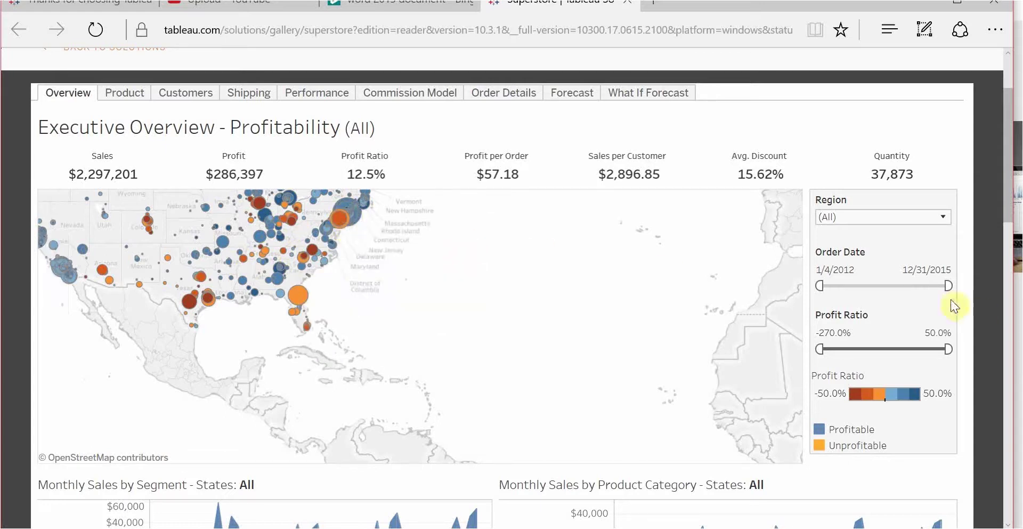
Filter to profit ratio at most -42.0%, order dates from 10/9/2014, and the Central region.
left_click_drag(948, 346, 913, 349)
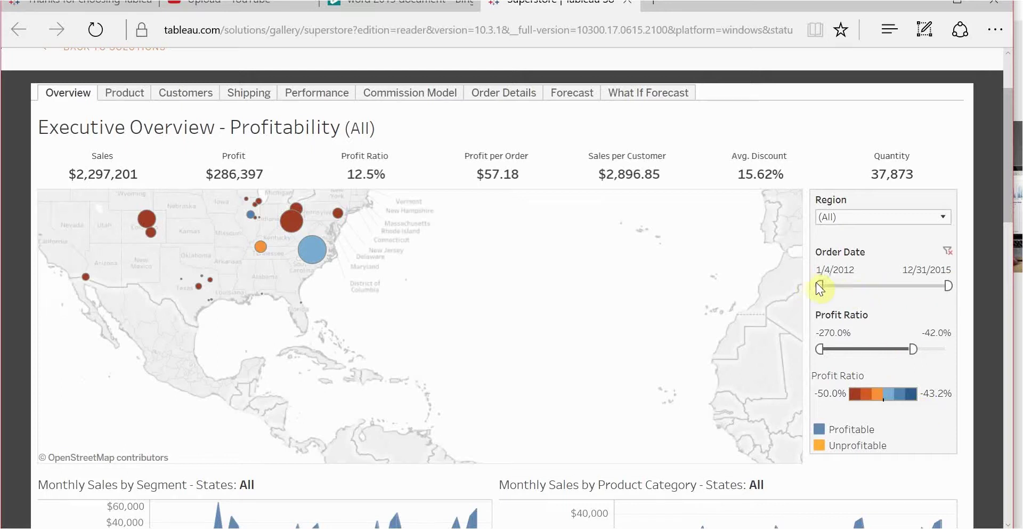
left_click_drag(820, 286, 904, 287)
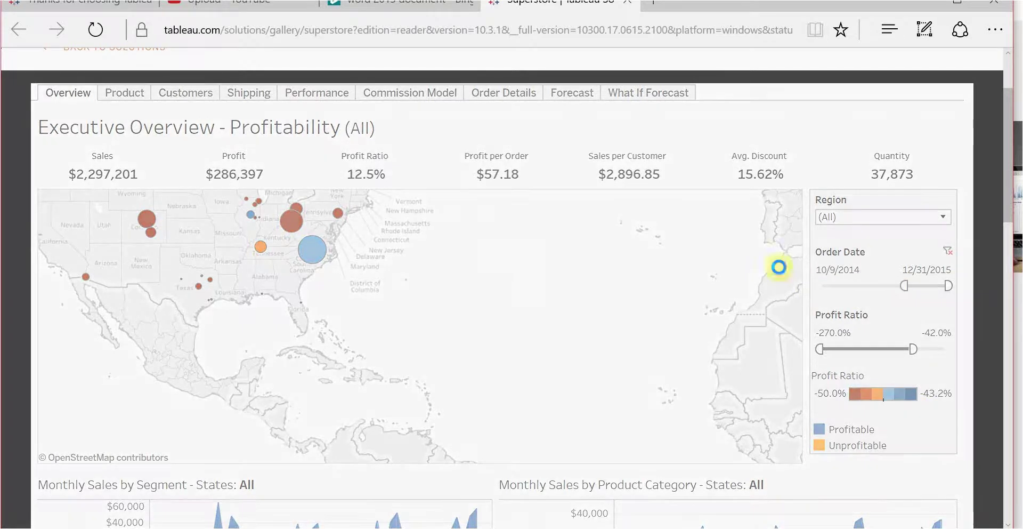
left_click(912, 218)
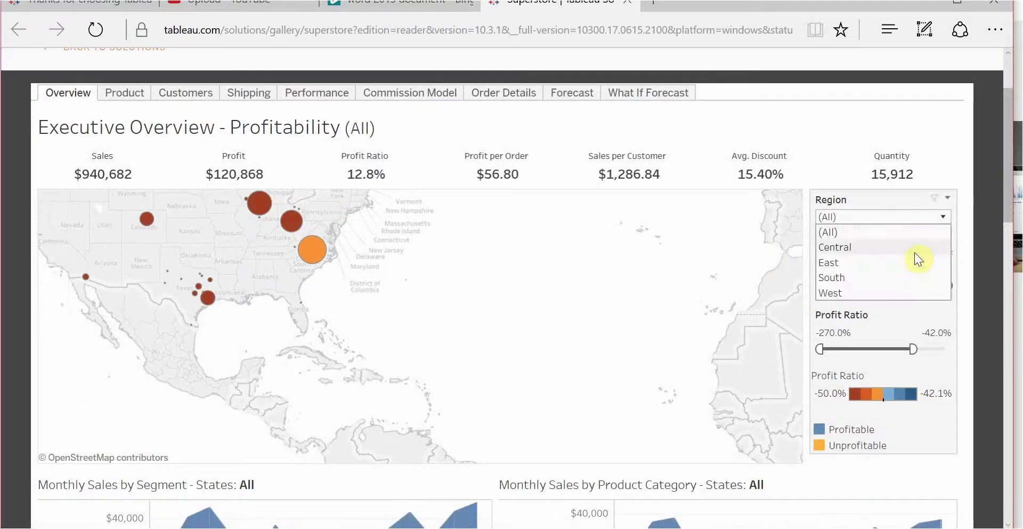
left_click(737, 267)
left_click(333, 230)
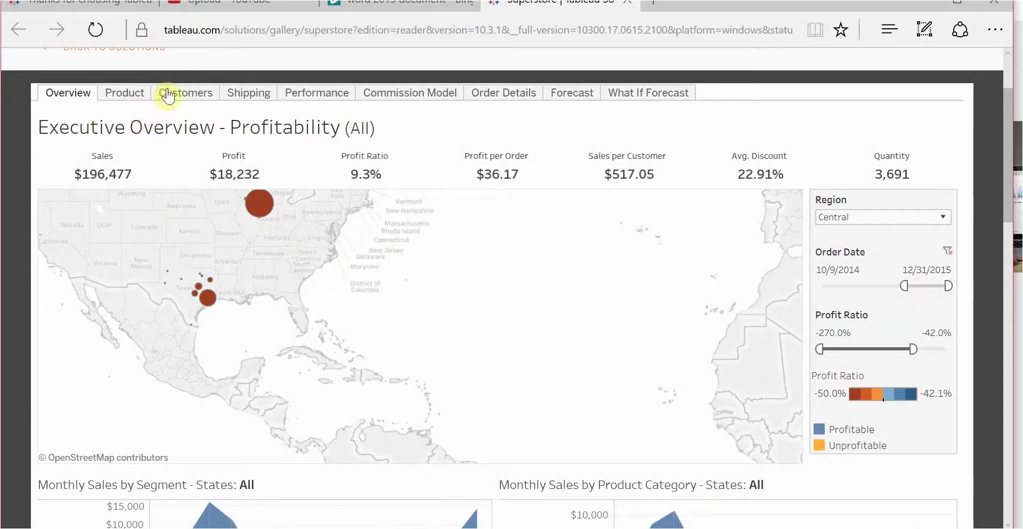
Switch to the Product Drilldown sheet and scroll through its sales heatmap and product marks.
left_click(128, 92)
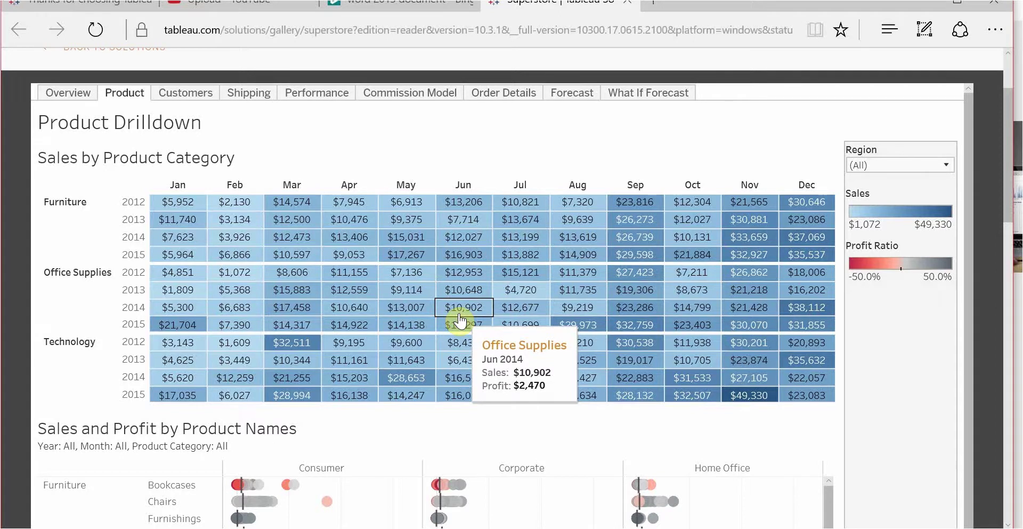
scroll(401, 393, "down", 3)
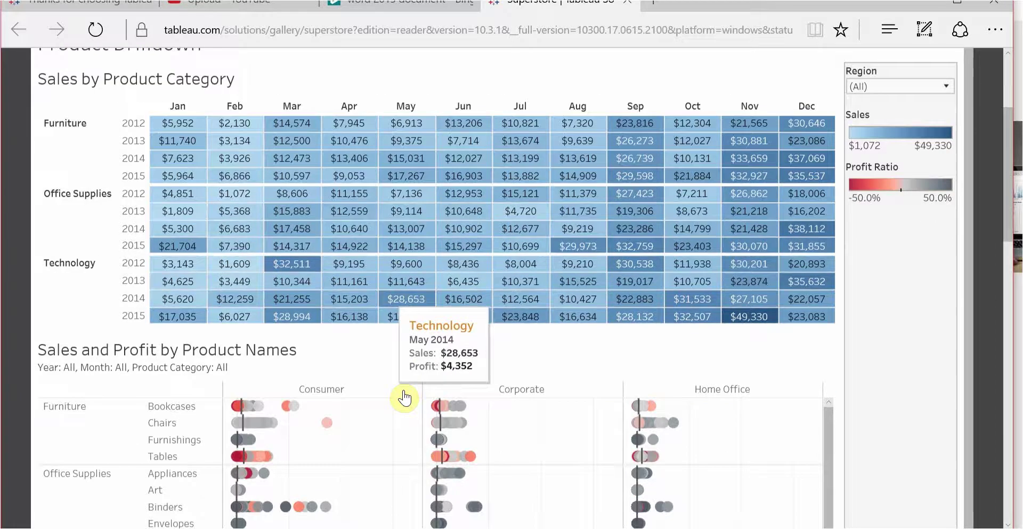
scroll(404, 392, "down", 3)
scroll(404, 392, "down", 3)
scroll(404, 391, "up", 2)
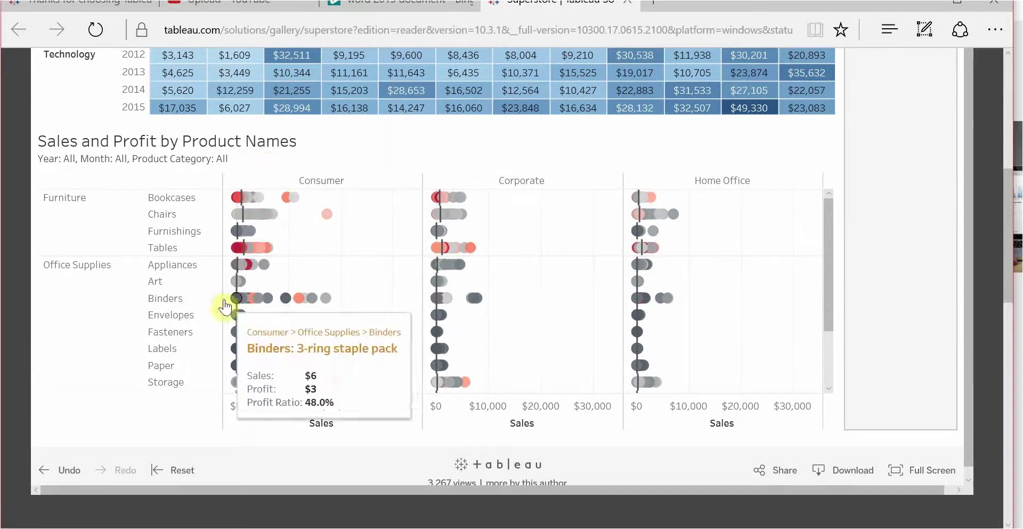
mouse_move(243, 350)
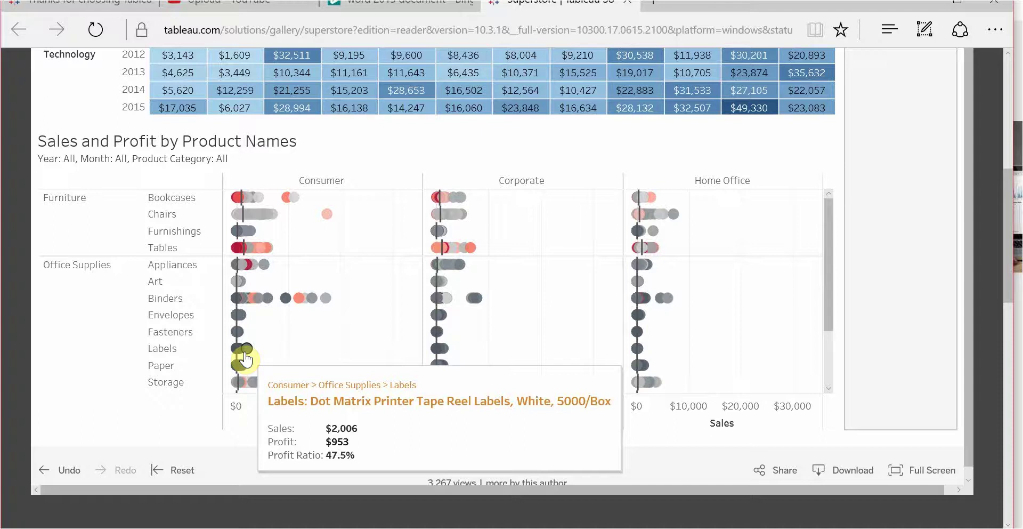
scroll(245, 360, "up", 6)
scroll(251, 298, "up", 2)
left_click(201, 203)
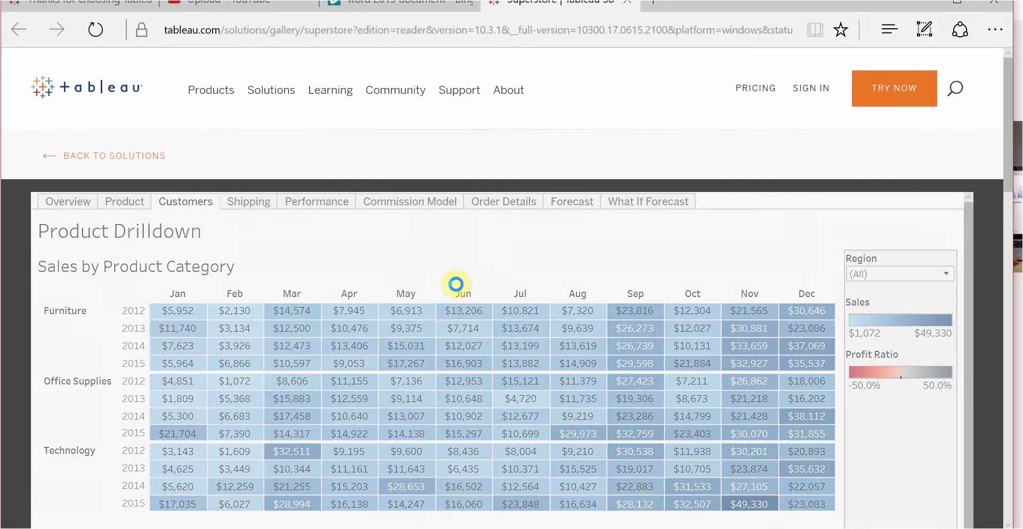
Scroll through the Customer Analysis sheet's charts, including the West region bar.
scroll(457, 285, "down", 3)
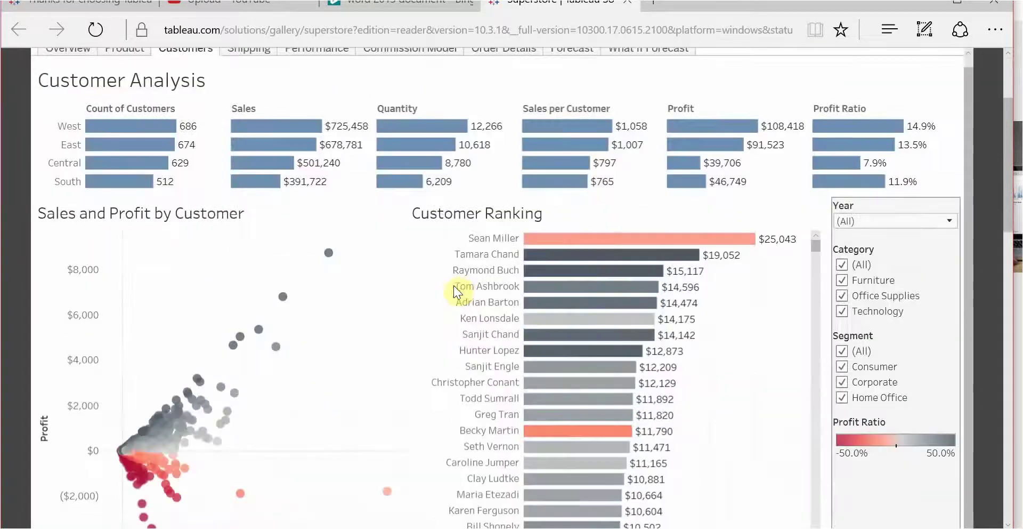
scroll(506, 319, "down", 3)
scroll(592, 420, "up", 3)
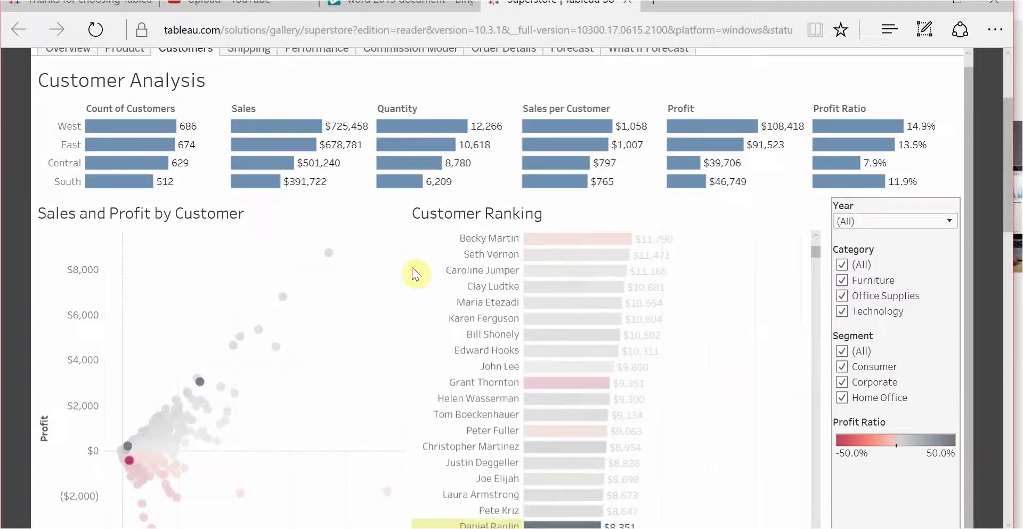
scroll(572, 134, "up", 3)
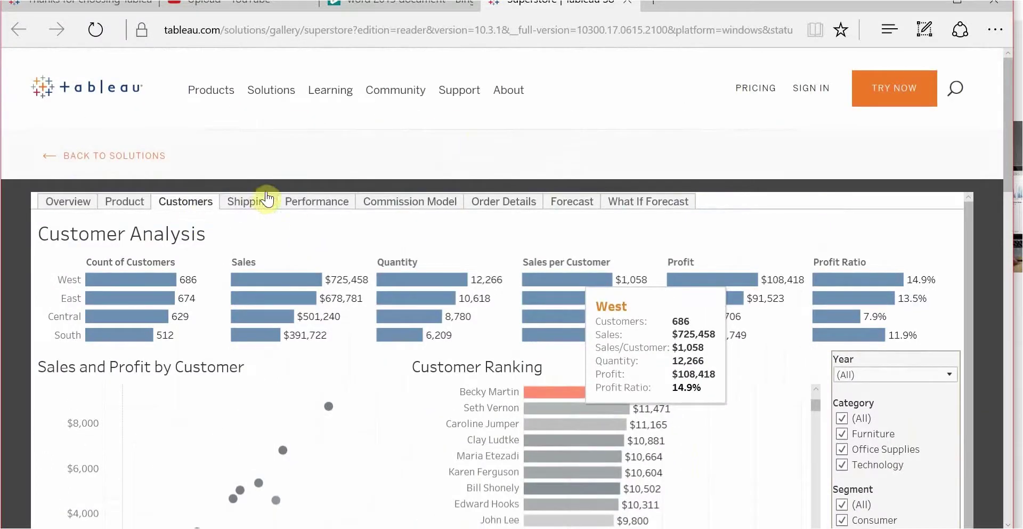
Switch to What If Forecast and review its actual-versus-forecast table at 60% growth, 6.40% churn.
left_click(626, 200)
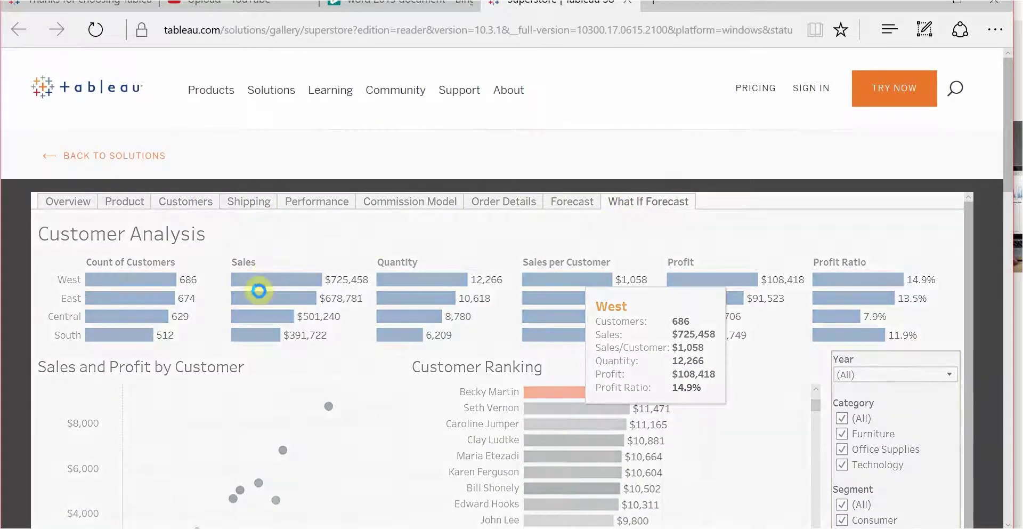
scroll(376, 292, "down", 3)
scroll(338, 297, "down", 3)
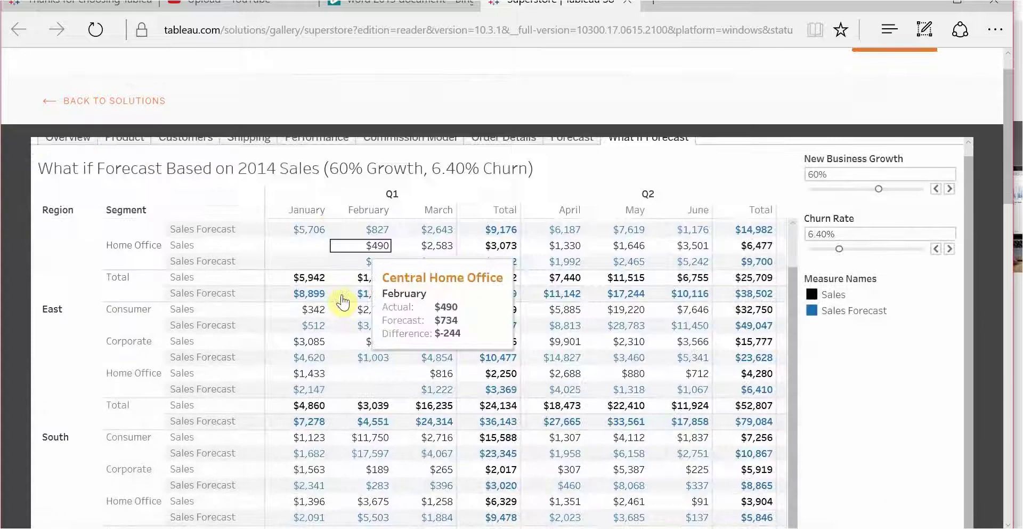
scroll(305, 362, "down", 1)
scroll(532, 407, "up", 2)
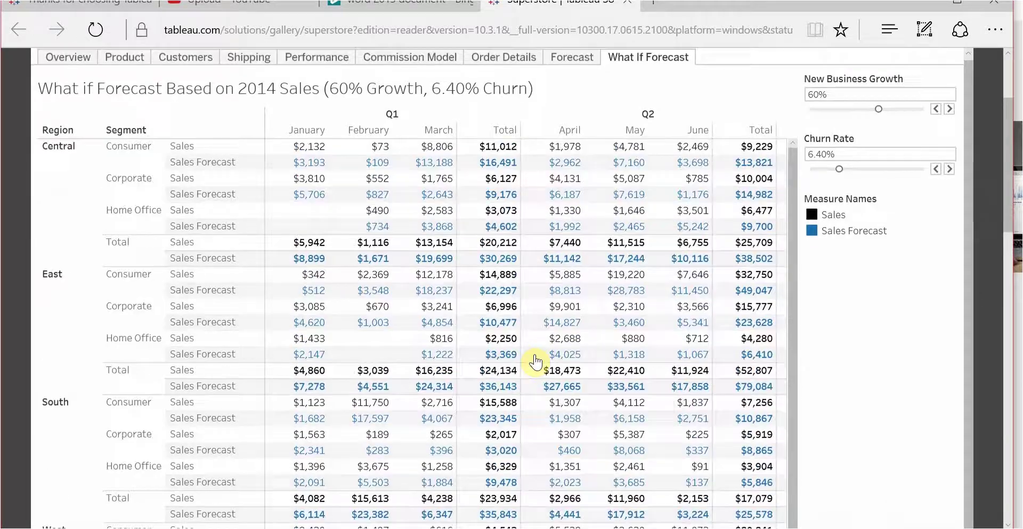
scroll(537, 354, "up", 3)
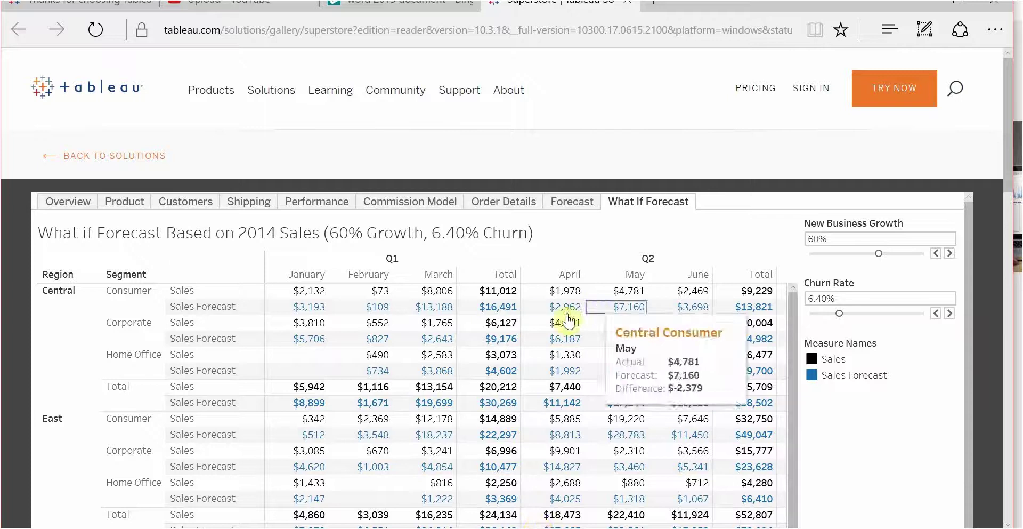
scroll(949, 423, "down", 5)
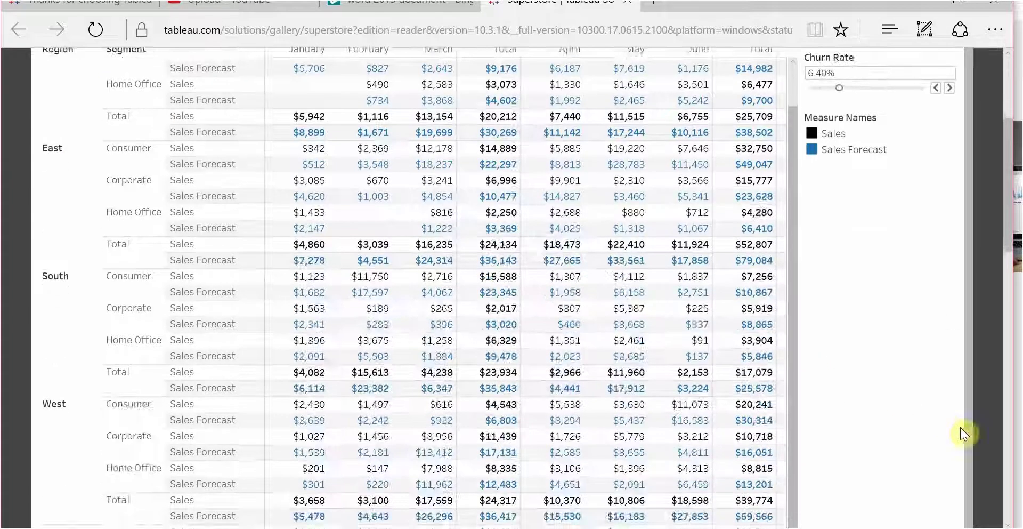
scroll(960, 427, "up", 5)
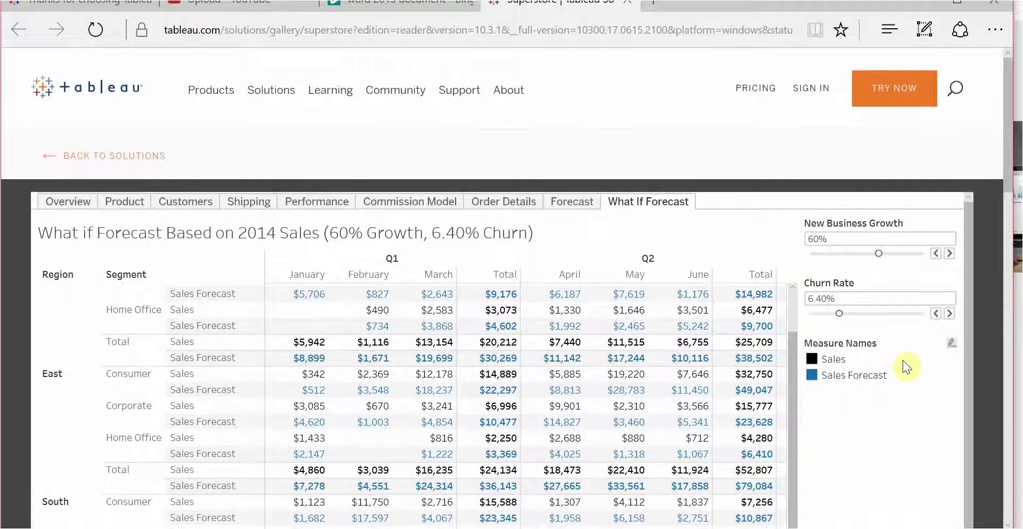